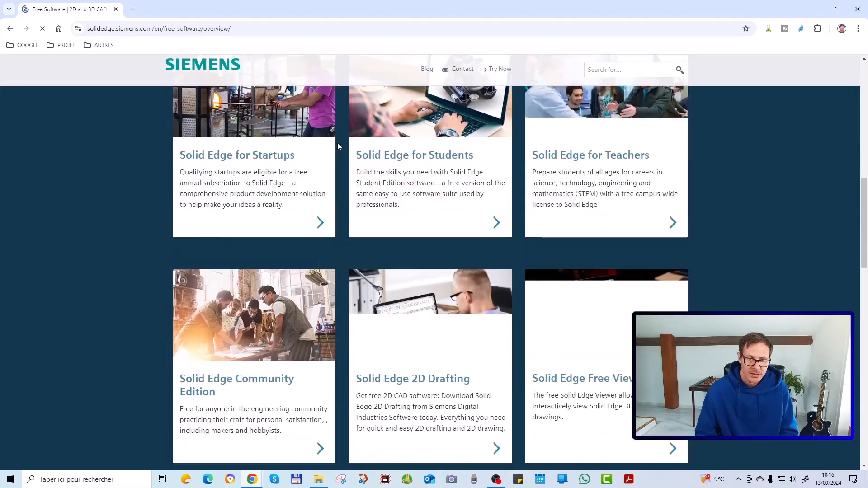
Return to the Google results for solid edge 2024 and open the French Solid Edge free software page to review its offerings
scroll(338, 143, up, 17)
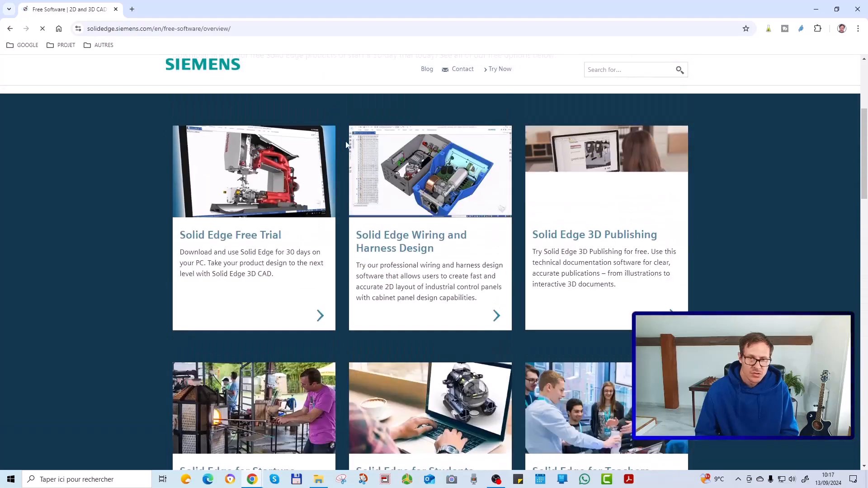
scroll(285, 241, up, 5)
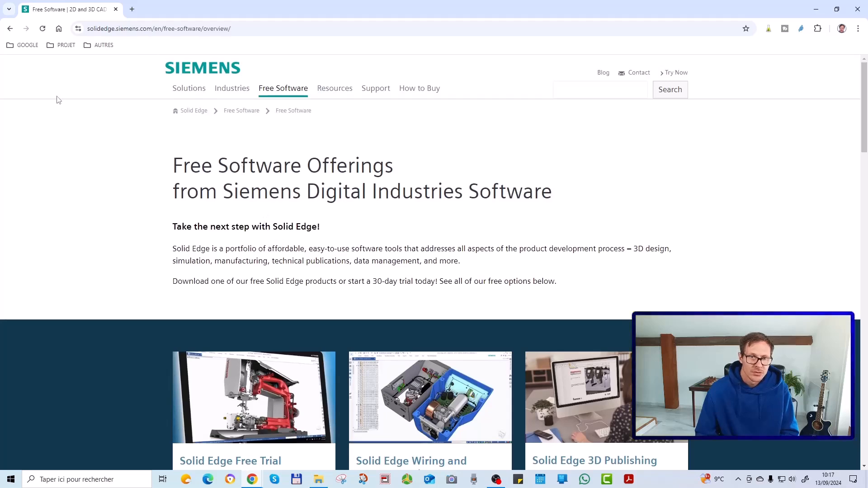
click(10, 29)
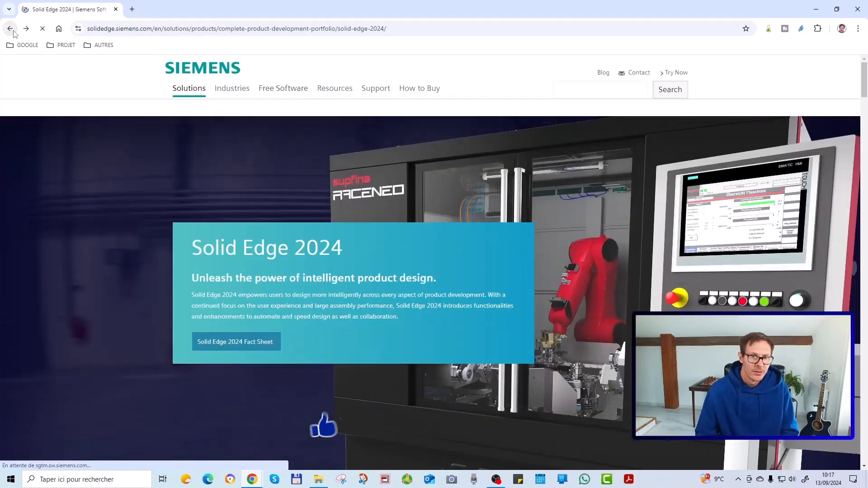
click(10, 29)
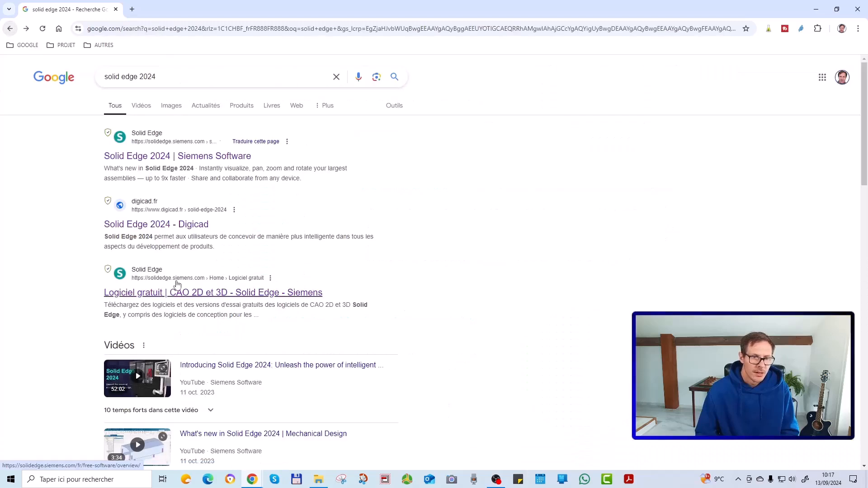
click(165, 297)
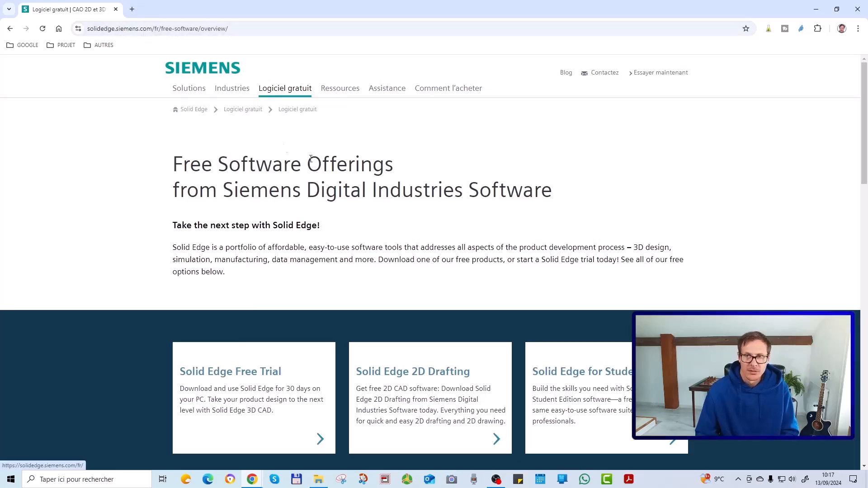
scroll(316, 159, down, 4)
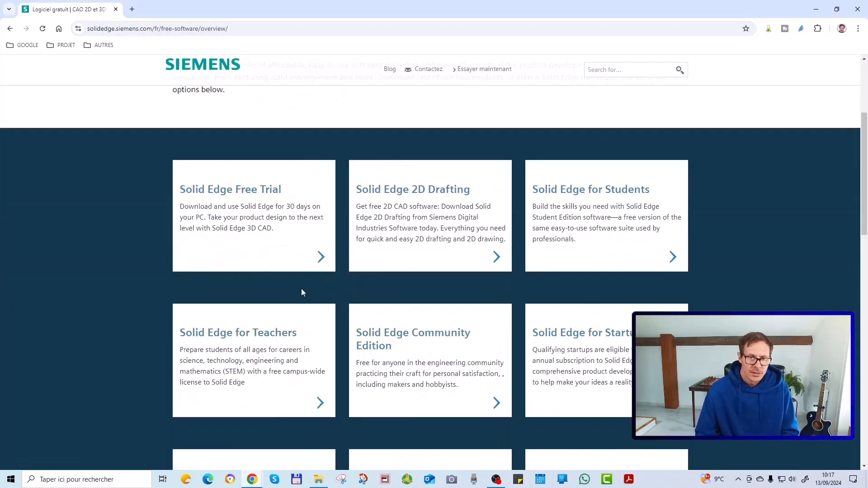
scroll(301, 288, down, 1)
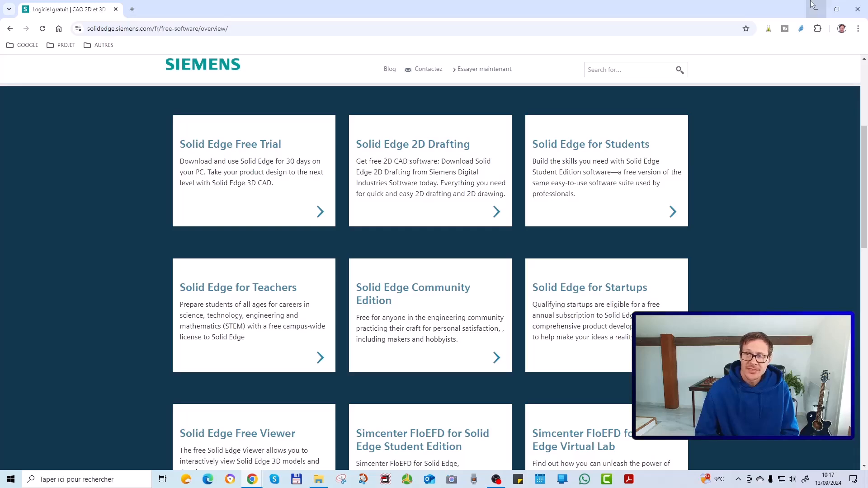
Switch from the browser to Solid Edge 2024 and create a new draft from the ISO Metric template iso metric draft.dft
click(857, 9)
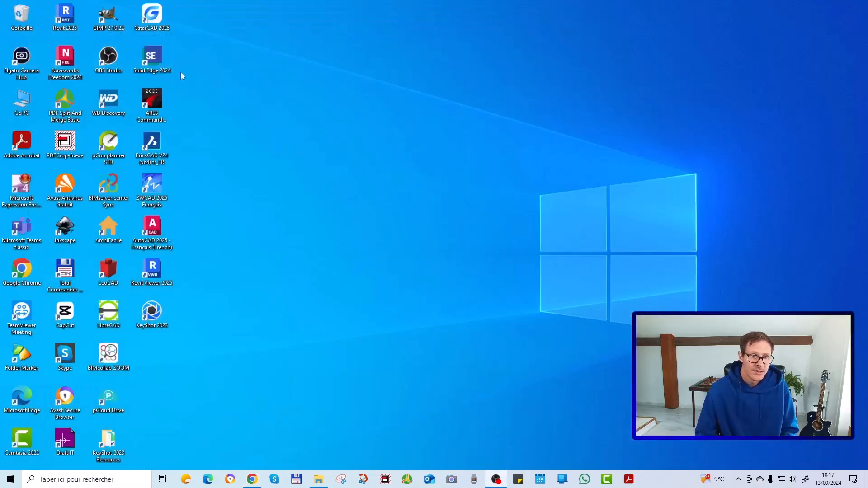
double_click(159, 72)
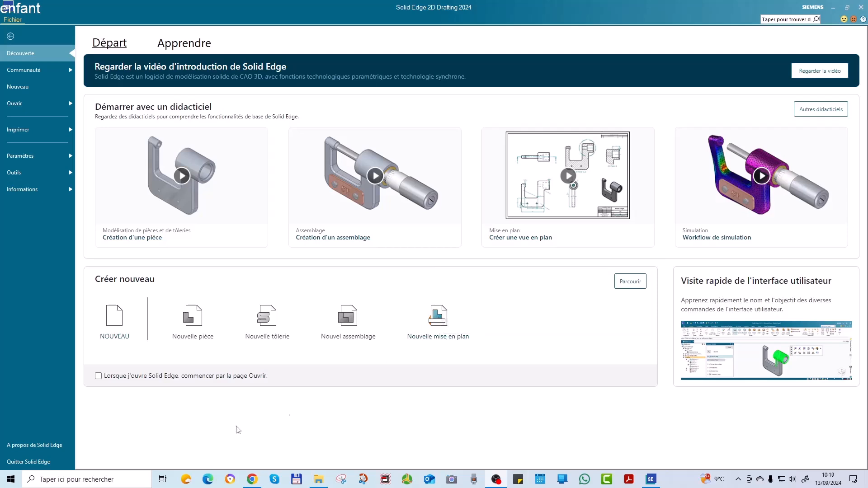
click(114, 319)
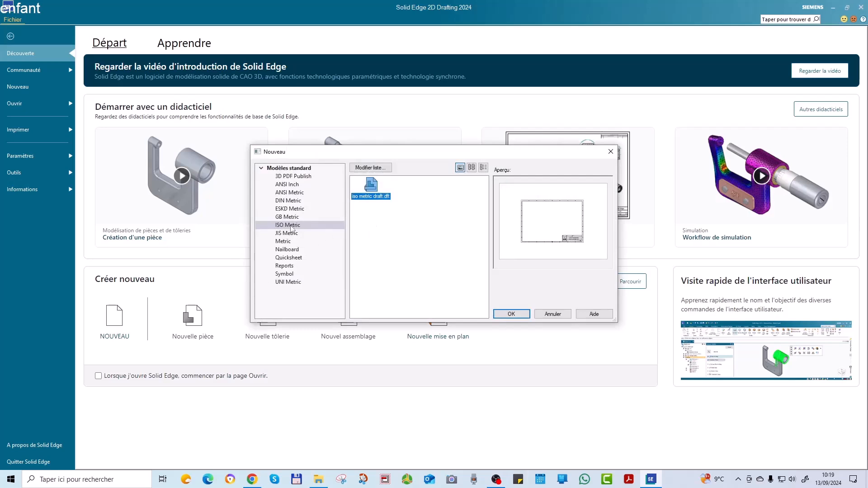
key(Escape)
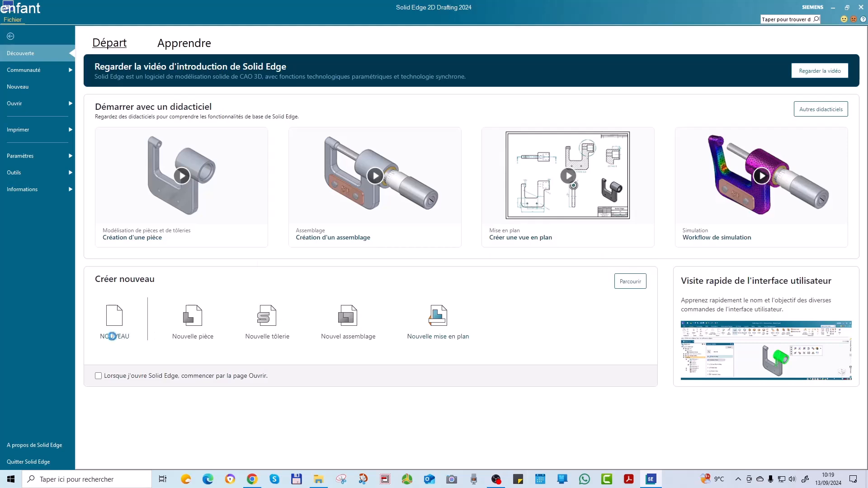
click(114, 335)
click(512, 312)
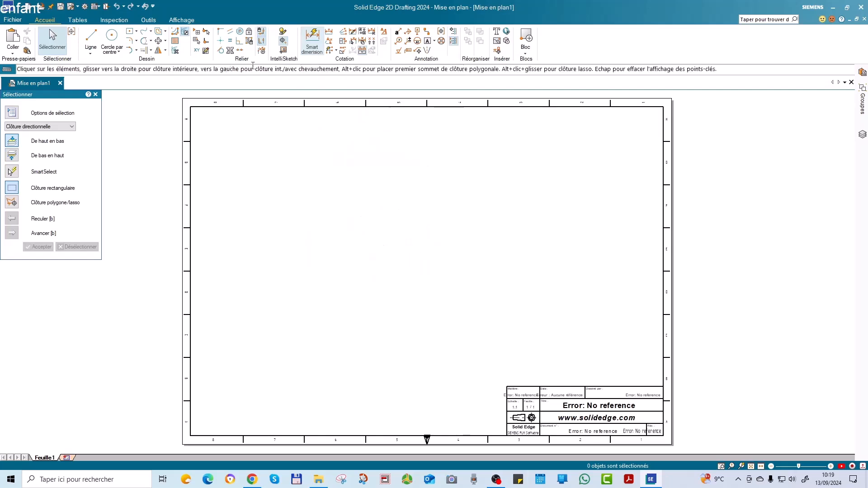
Draw a closed four-sided outline with a horizontal top edge about 66 mm long, vertical sides and a sloped bottom edge
click(93, 41)
click(286, 164)
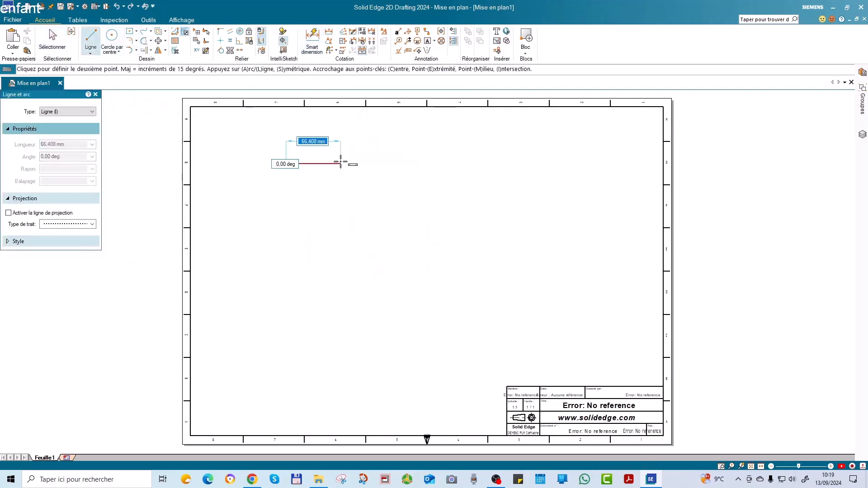
click(341, 163)
click(340, 210)
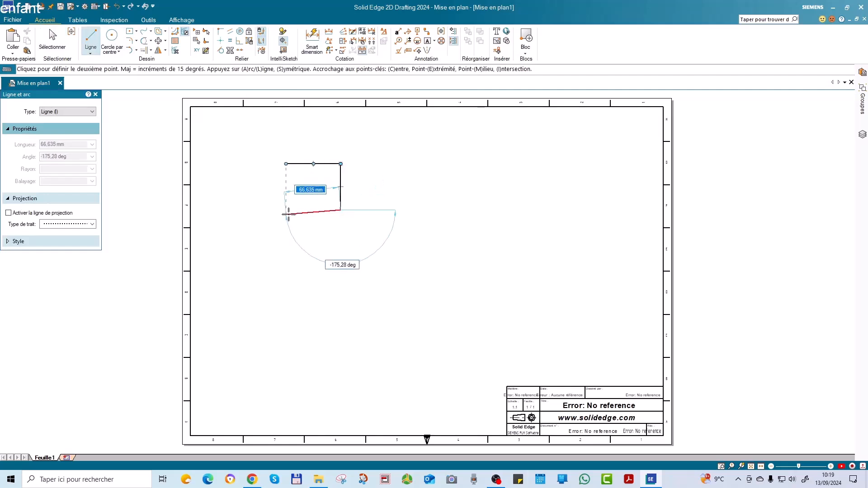
click(288, 222)
click(285, 164)
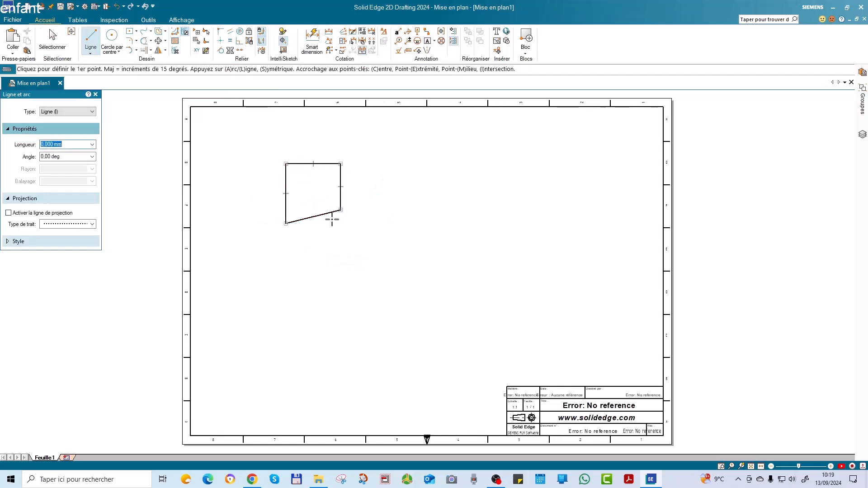
Add a Smart Dimension above the outline's top edge, set it to 100 mm and accept the automatic sketch scaling
scroll(312, 151, down, 2)
scroll(308, 149, up, 3)
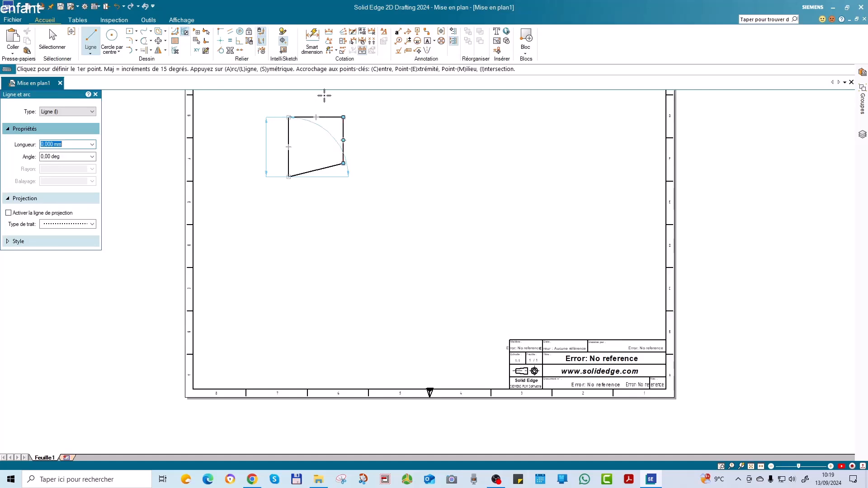
scroll(324, 95, down, 1)
middle_drag(325, 98, 327, 190)
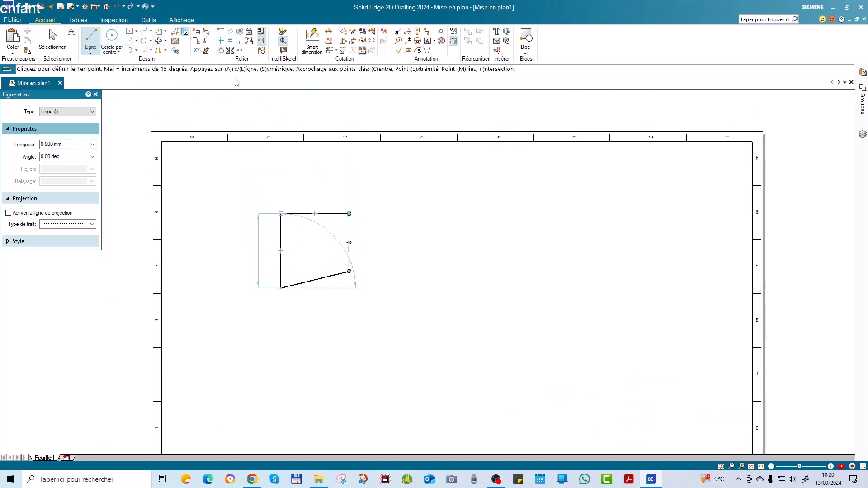
click(312, 49)
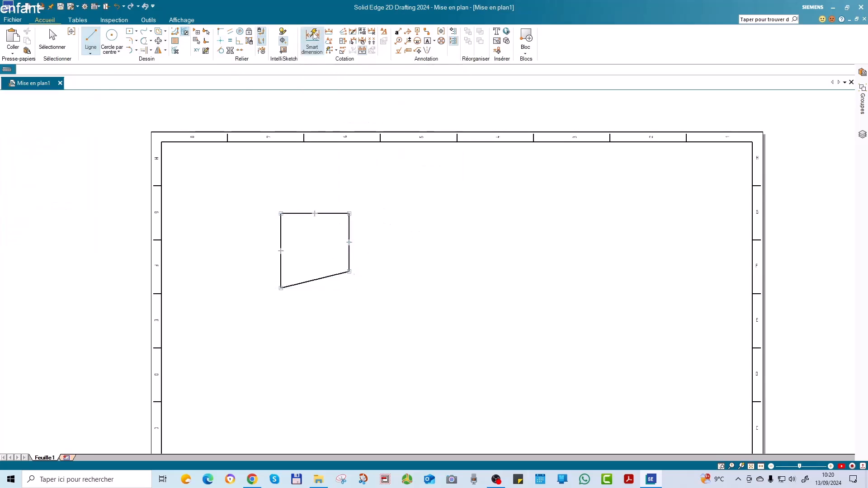
click(299, 210)
click(304, 199)
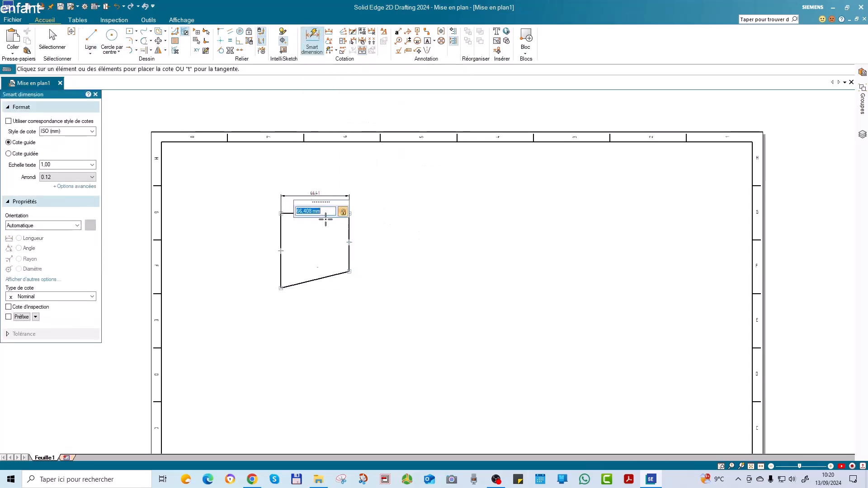
scroll(326, 219, down, 2)
scroll(324, 219, up, 4)
text(100)
key(Return)
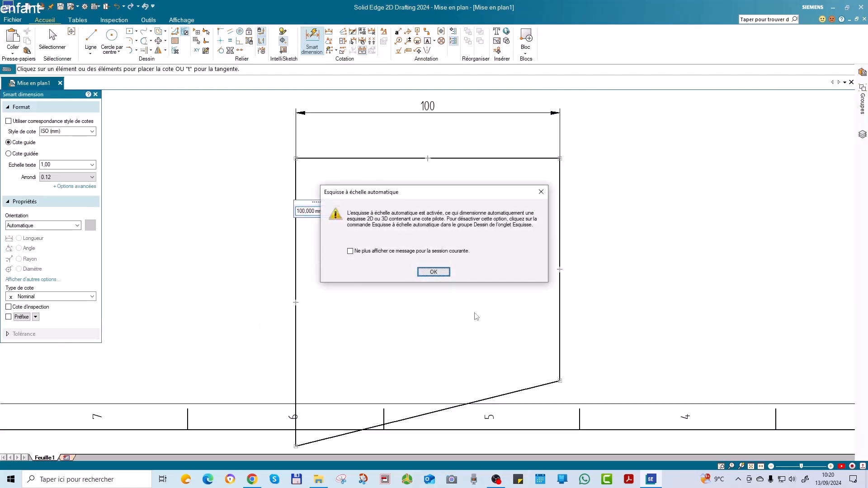
click(433, 271)
Dimension the outline's right vertical edge and set its length to 60 mm
scroll(384, 274, down, 4)
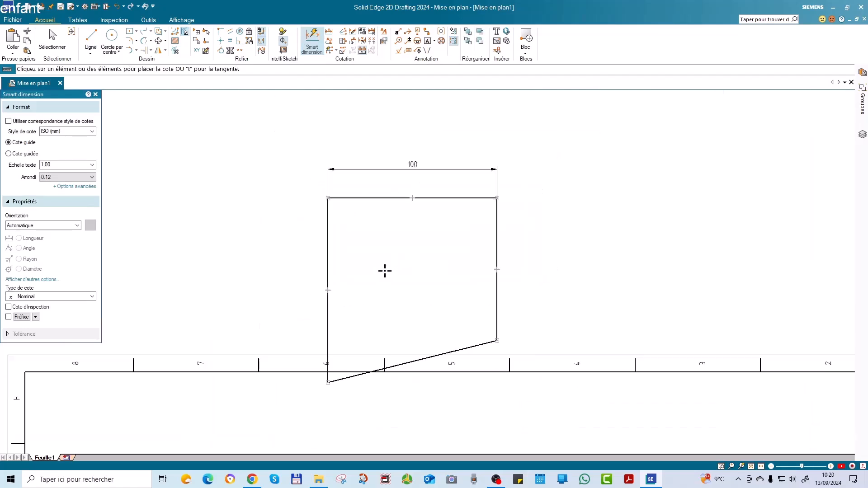
scroll(393, 265, up, 5)
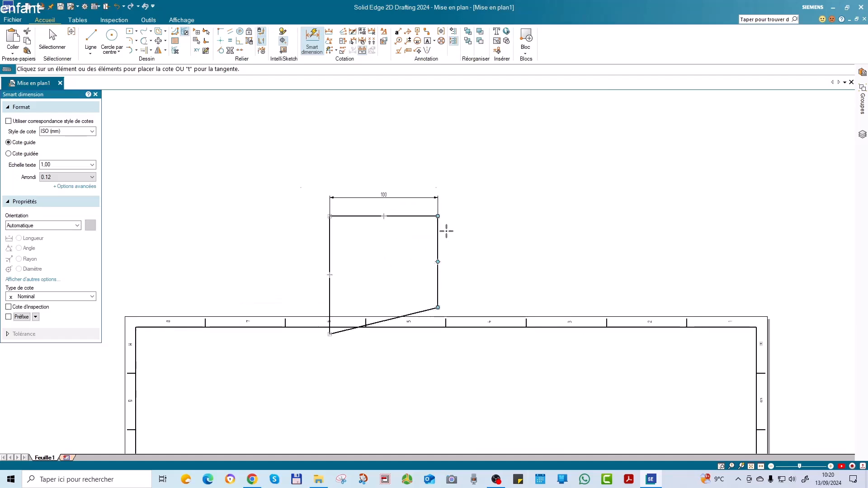
click(435, 221)
click(475, 244)
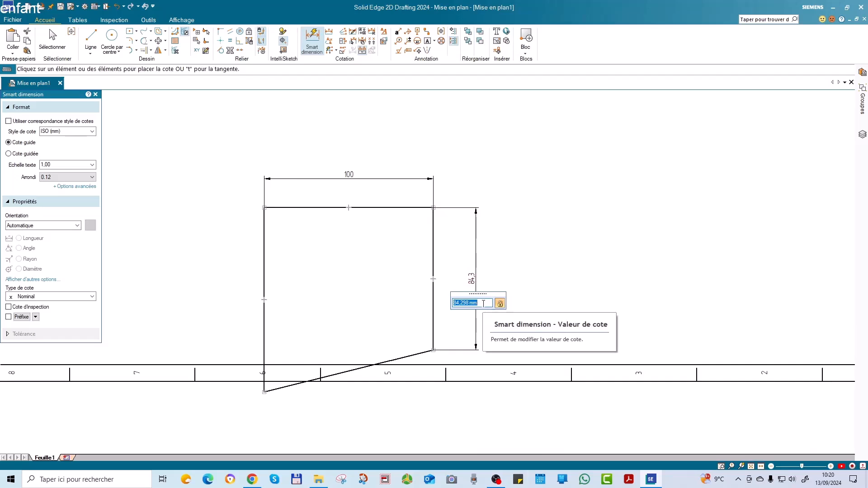
text(60)
key(Return)
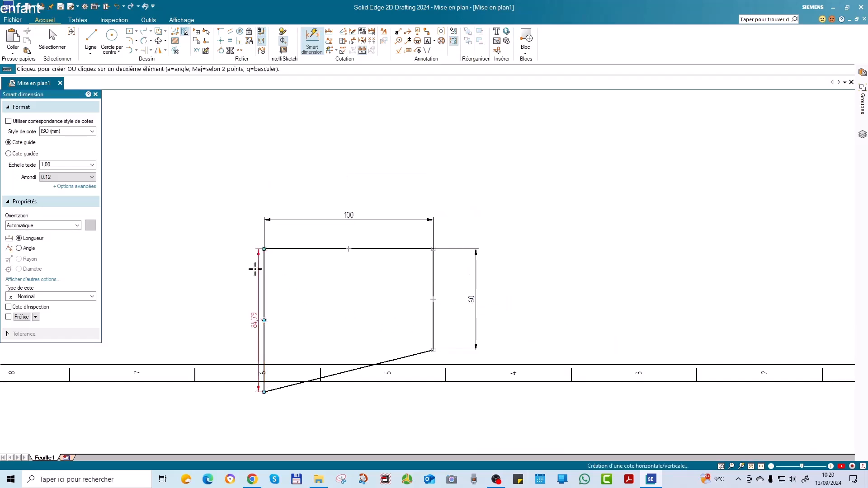
Dimension the outline's left vertical edge at 80 mm and add an aligned length dimension below the sloped bottom edge
click(239, 271)
text(80)
key(Return)
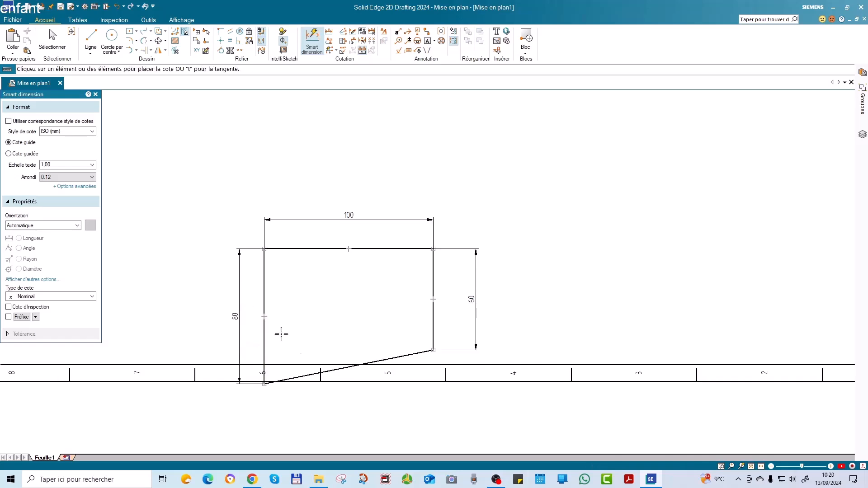
click(322, 373)
scroll(350, 407, up, 1)
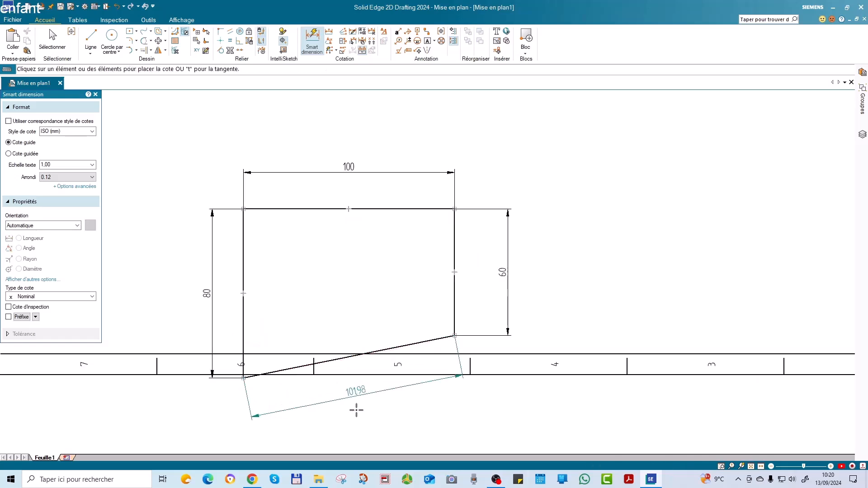
scroll(490, 328, down, 6)
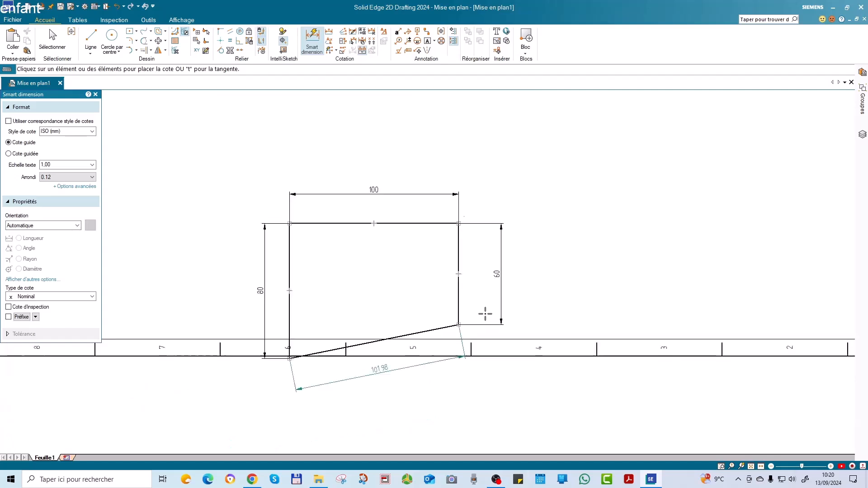
scroll(457, 309, down, 3)
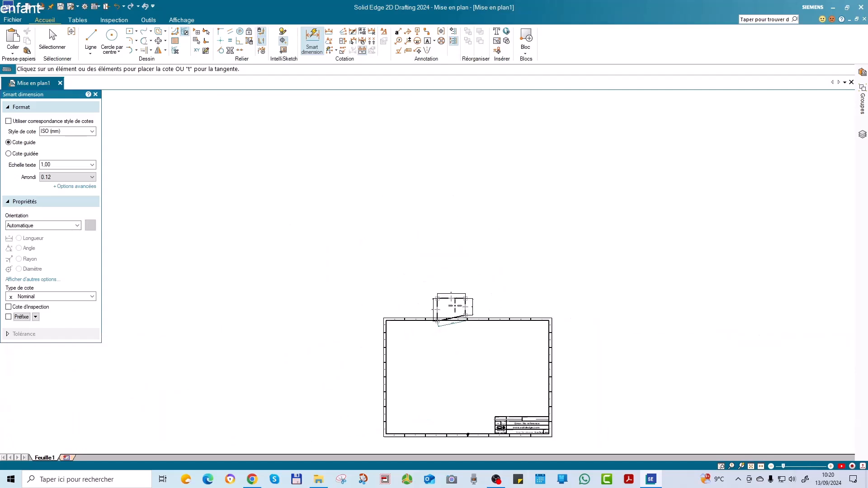
scroll(457, 304, up, 8)
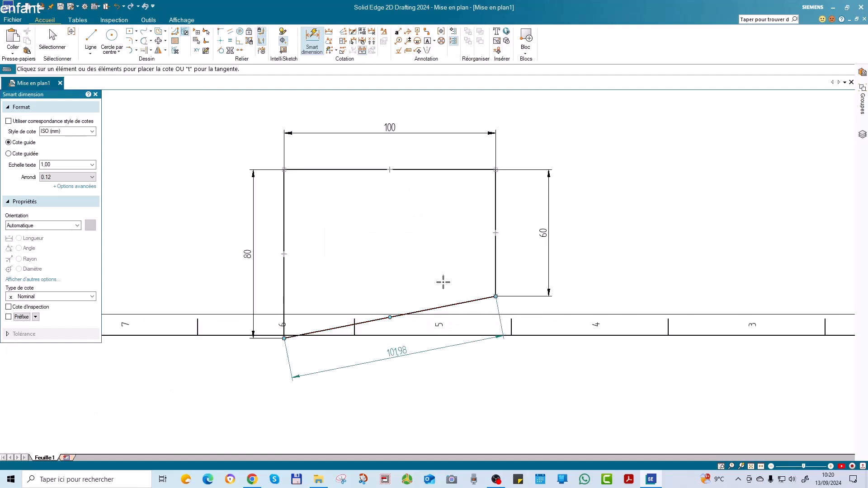
scroll(443, 281, down, 2)
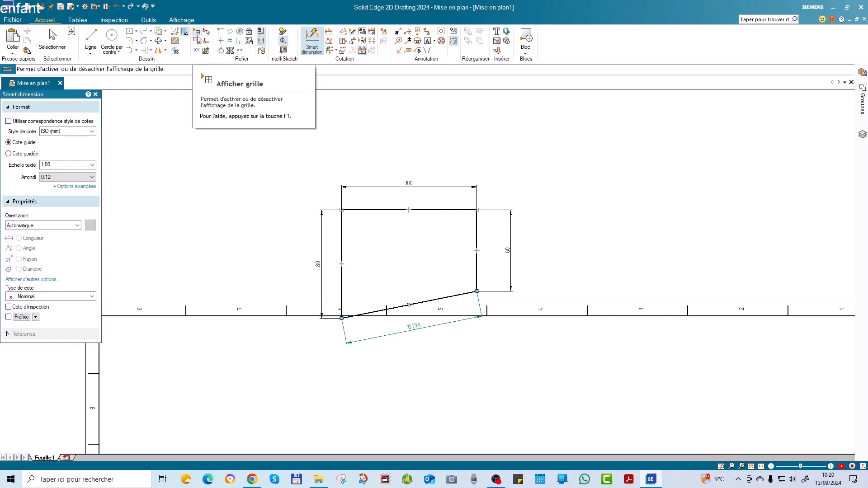
scroll(498, 262, up, 2)
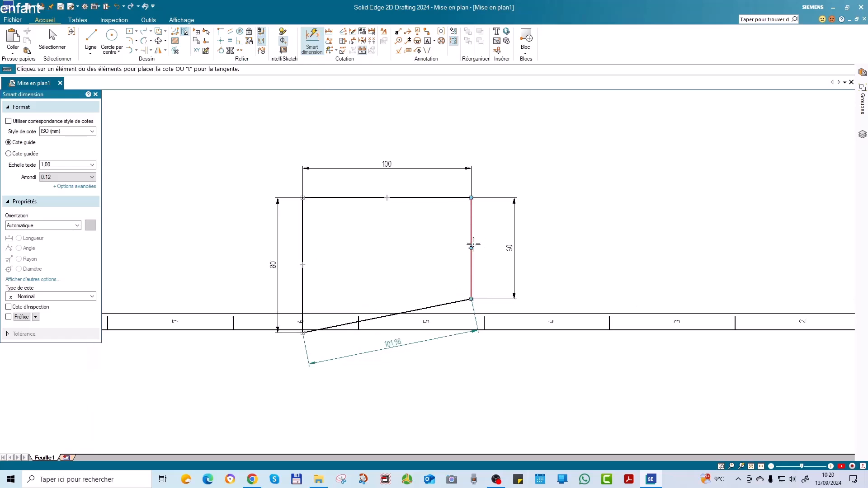
scroll(471, 238, up, 1)
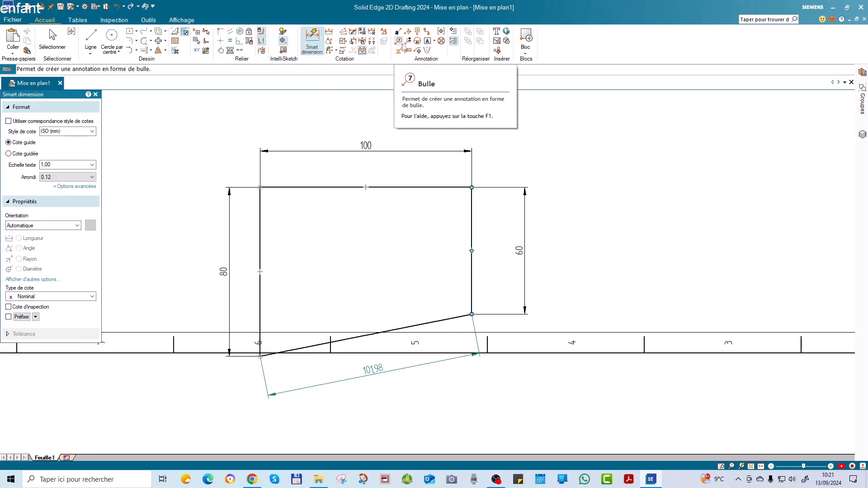
Place an empty balloon with a leader starting inside the outline near its top edge, and attach a balloon labelled 7 beside it
click(403, 45)
click(392, 208)
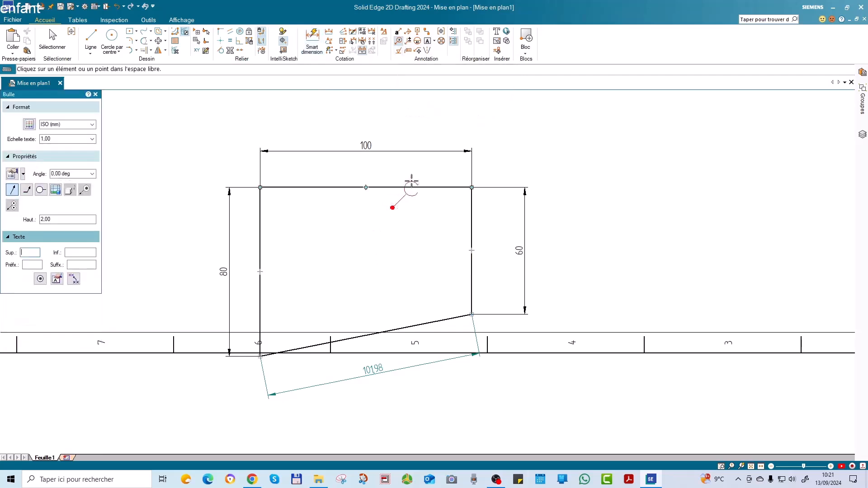
scroll(431, 174, up, 3)
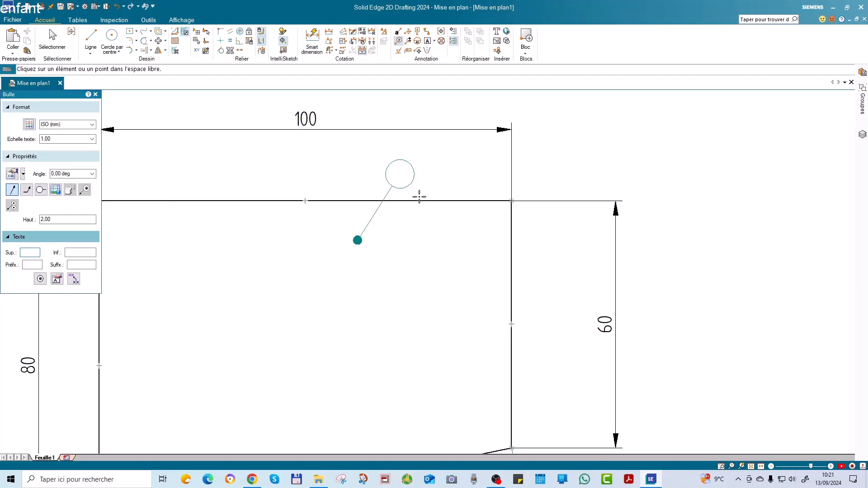
click(400, 172)
click(427, 173)
scroll(479, 203, up, 1)
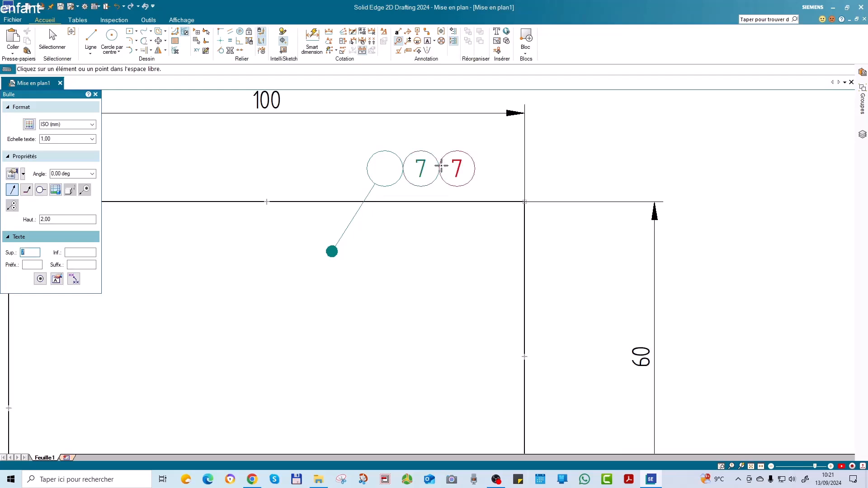
Place one more balloon labelled 7 in the row, and delete all the balloons labelled 7 beside the empty one
click(466, 170)
key(Escape)
click(422, 169)
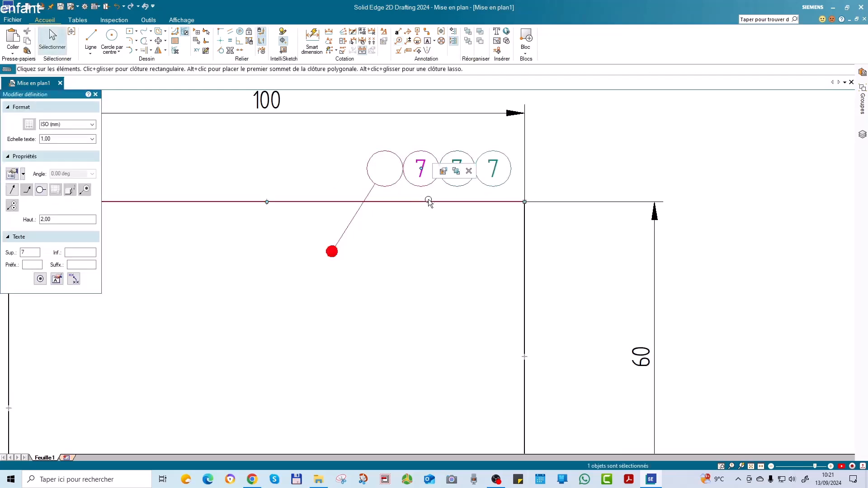
key(Delete)
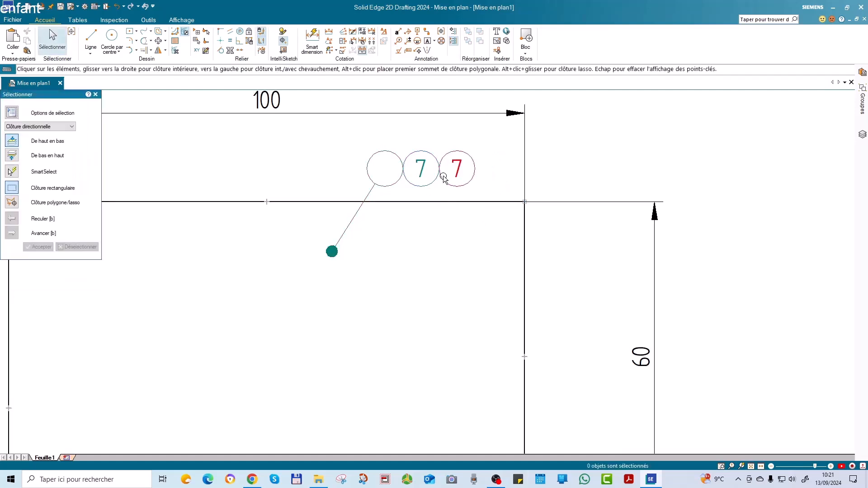
click(443, 180)
key(Delete)
click(434, 168)
key(Delete)
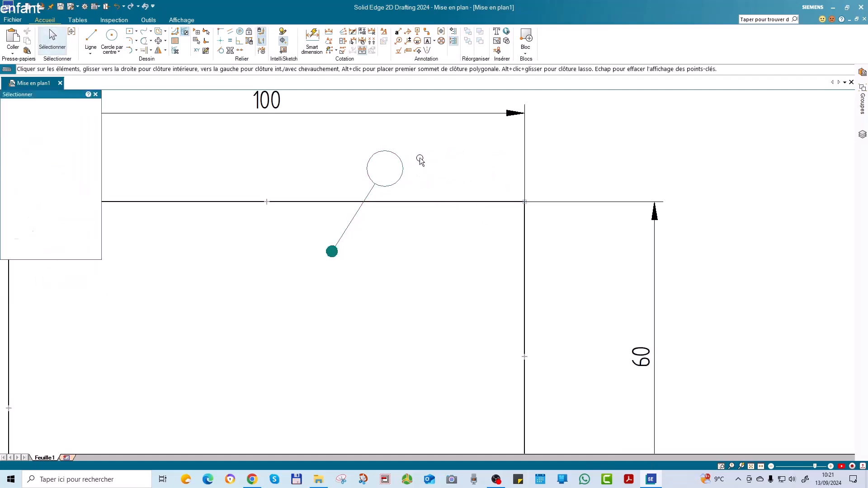
Label the remaining balloon with the leader 1
click(382, 155)
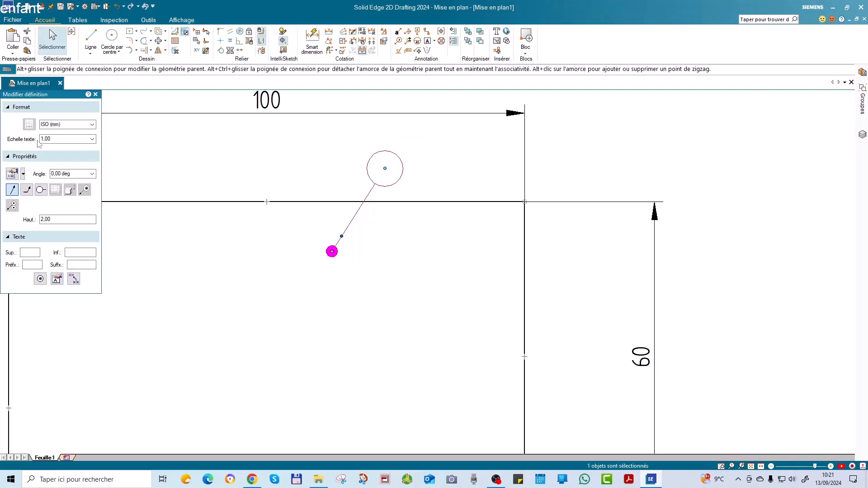
click(29, 253)
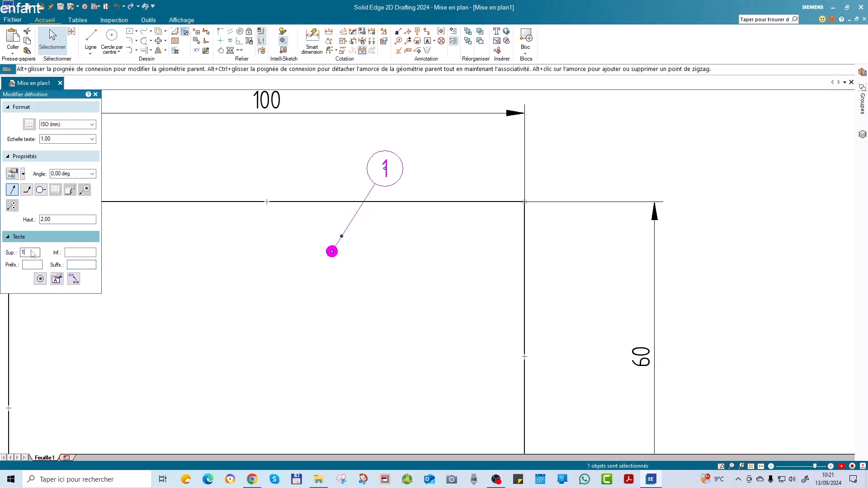
click(371, 229)
scroll(486, 246, up, 5)
scroll(488, 239, down, 8)
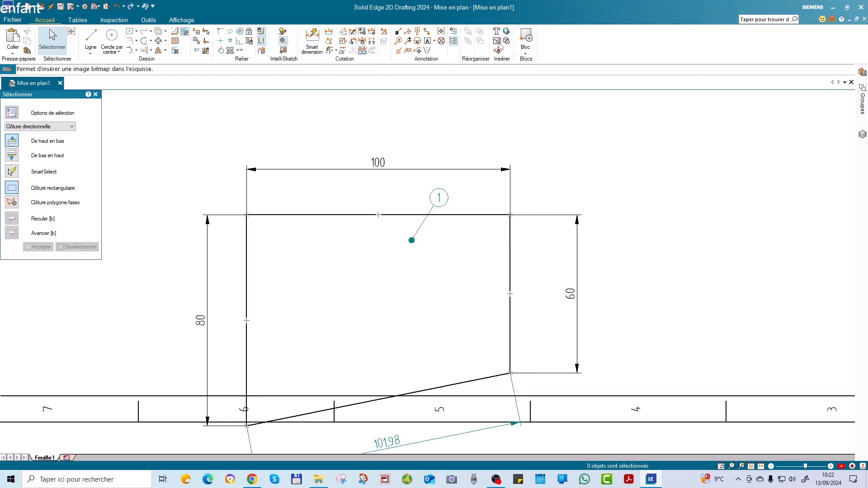
click(525, 54)
click(540, 61)
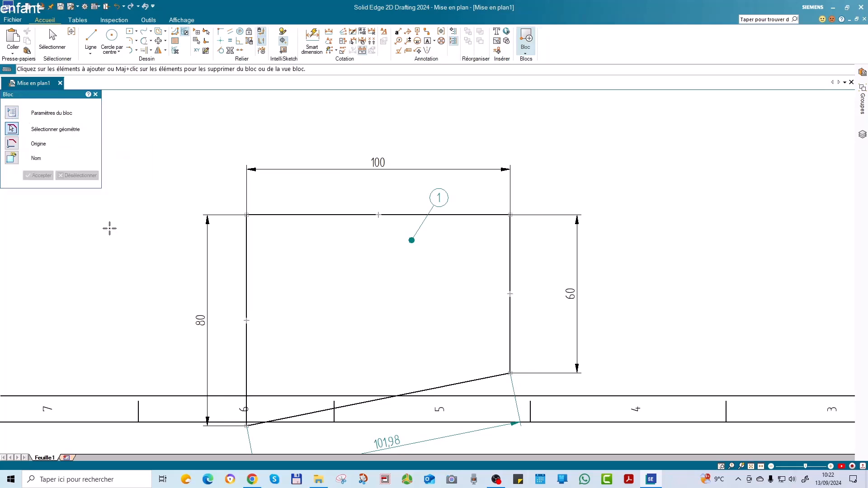
key(Escape)
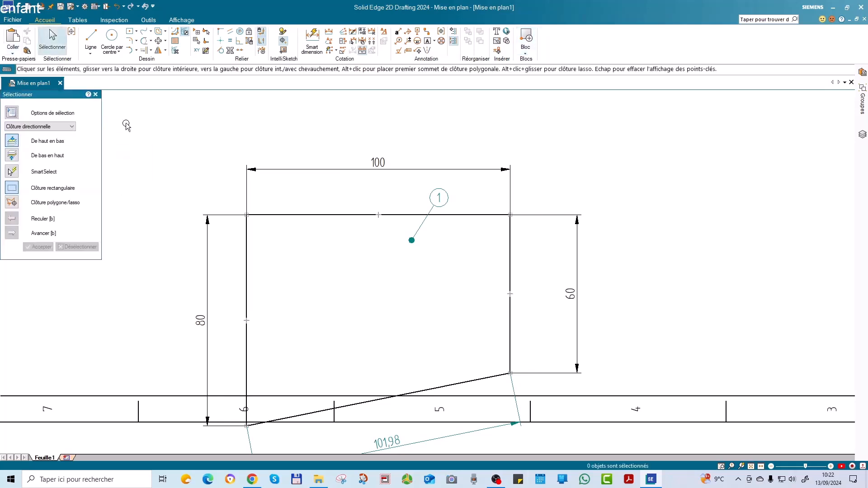
Select the outline's four edges together and try switching their projection lines on and off
scroll(394, 156, up, 5)
scroll(467, 170, down, 10)
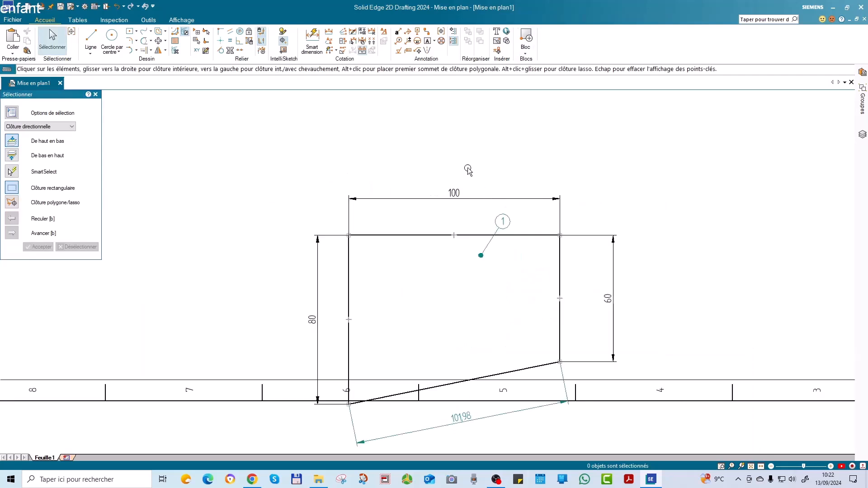
click(421, 203)
ctrl+click(406, 219)
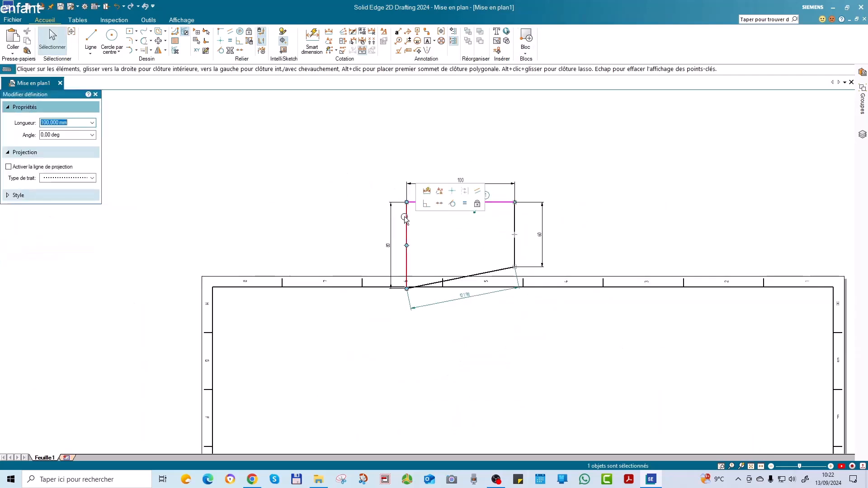
ctrl+click(489, 272)
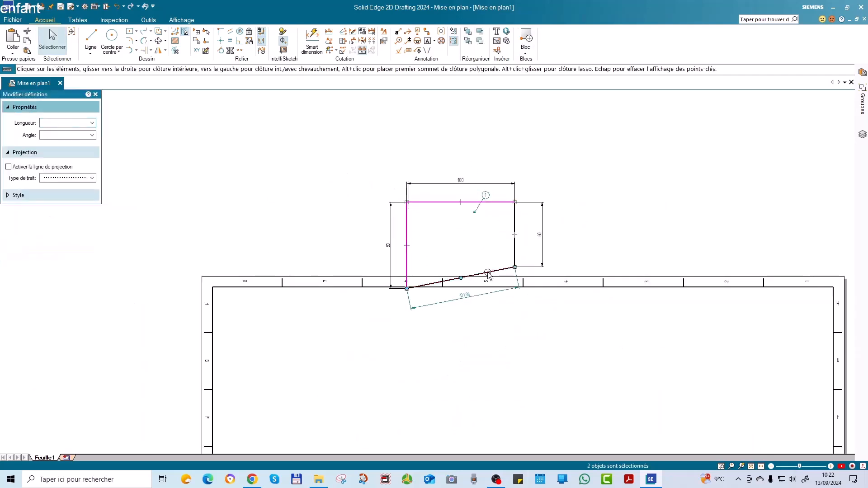
ctrl+click(514, 220)
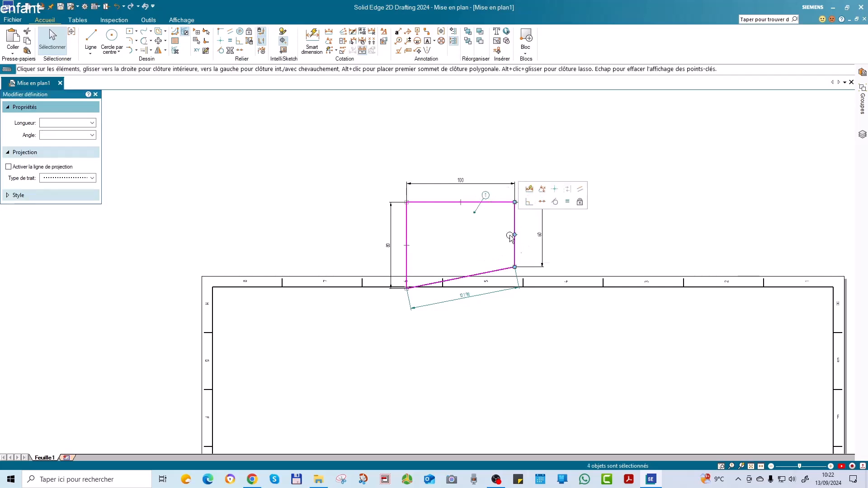
scroll(527, 246, down, 1)
scroll(529, 248, up, 2)
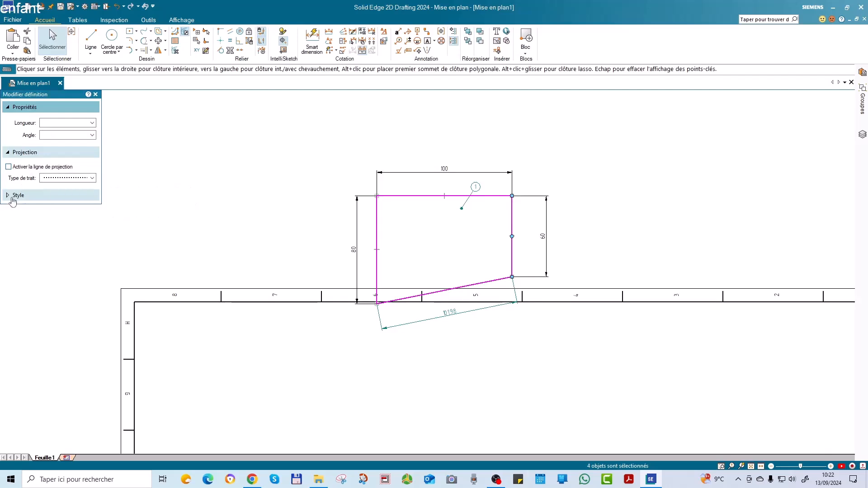
click(9, 167)
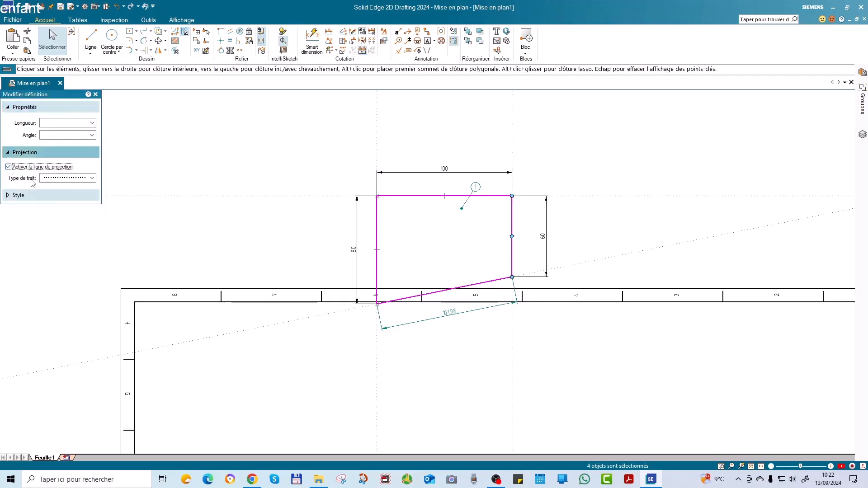
click(26, 167)
Review the projection line type, length and line style settings of the four selected edges
click(47, 176)
click(46, 176)
click(49, 123)
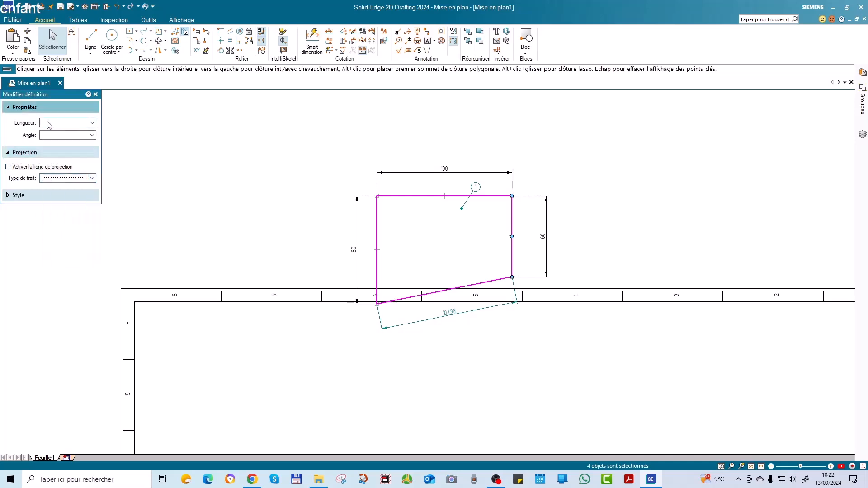
click(26, 196)
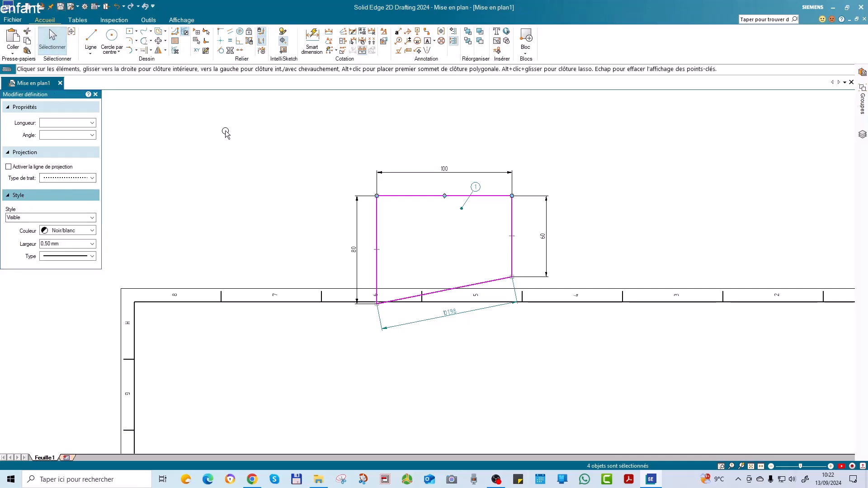
Examine the general, format and user properties of the outline's top edge, leaving them unmodified
click(409, 198)
right_click(408, 198)
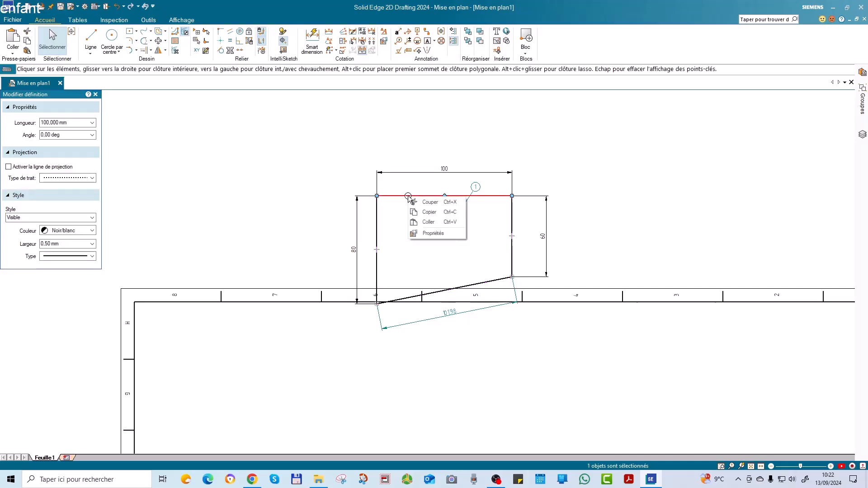
click(437, 234)
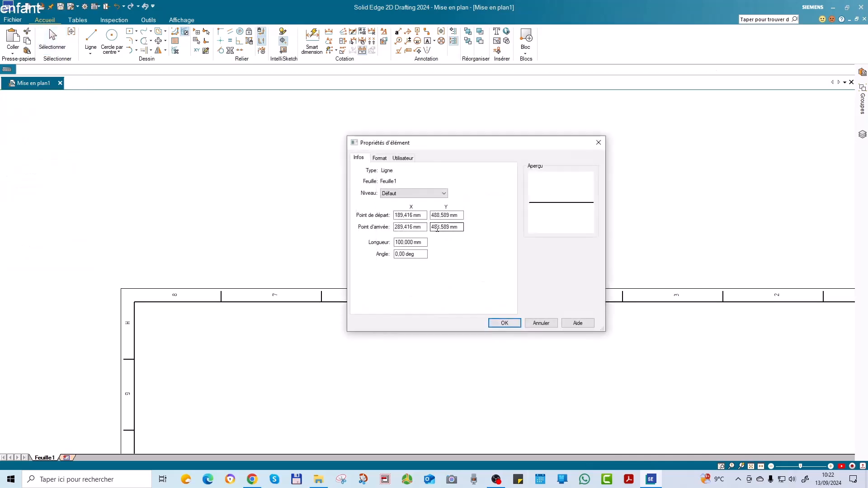
click(381, 158)
click(398, 159)
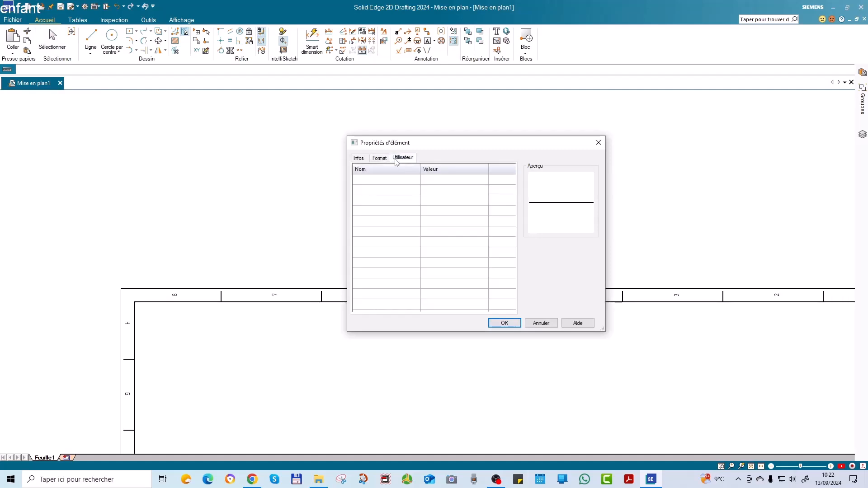
click(359, 158)
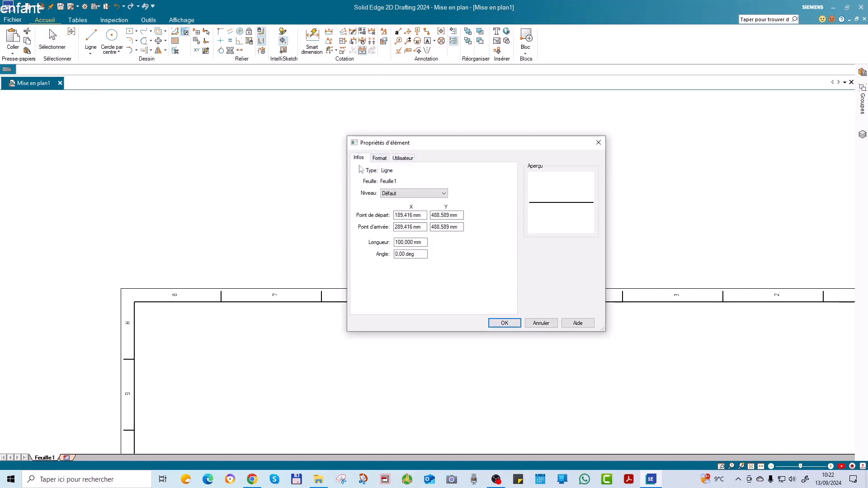
click(541, 322)
Try window-selecting the outline together with its dimensions and balloon, and clear the selection
drag(338, 150, 529, 355)
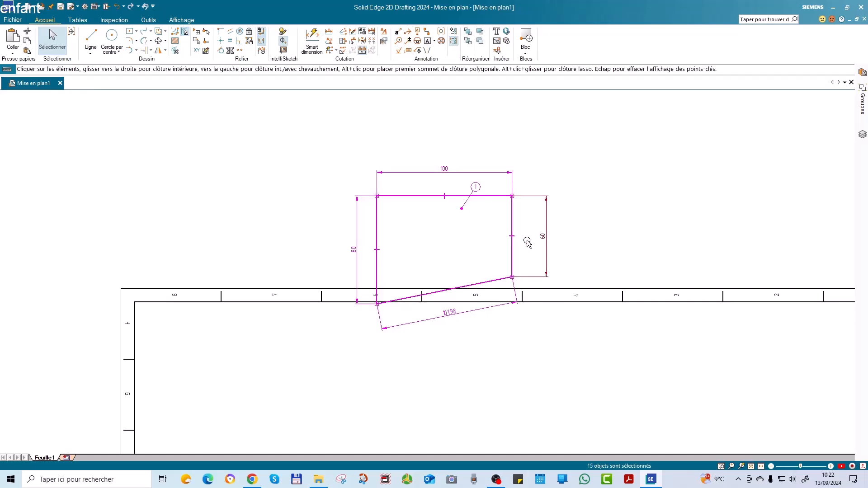
drag(326, 151, 620, 368)
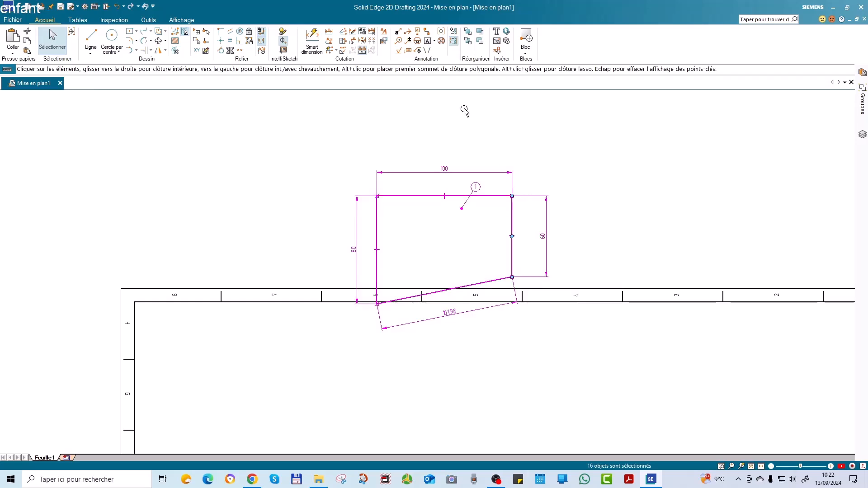
right_click(500, 197)
right_click(493, 180)
click(468, 147)
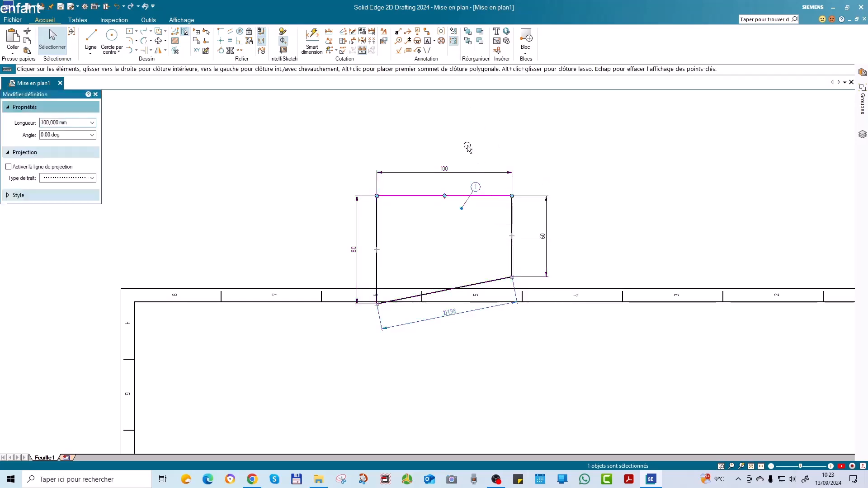
click(280, 148)
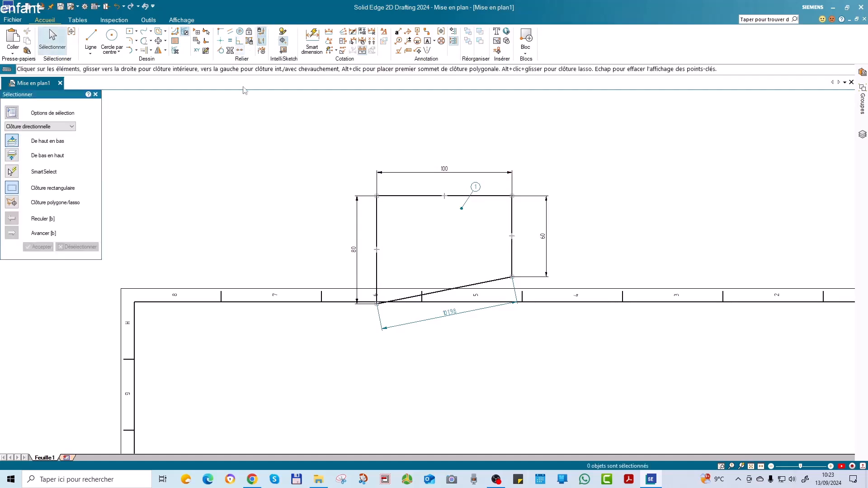
Fill the closed outline with the Normal hatch at a 45° angle and 3.175 mm spacing
click(175, 41)
click(467, 247)
scroll(488, 264, down, 2)
scroll(502, 263, up, 4)
scroll(512, 257, up, 1)
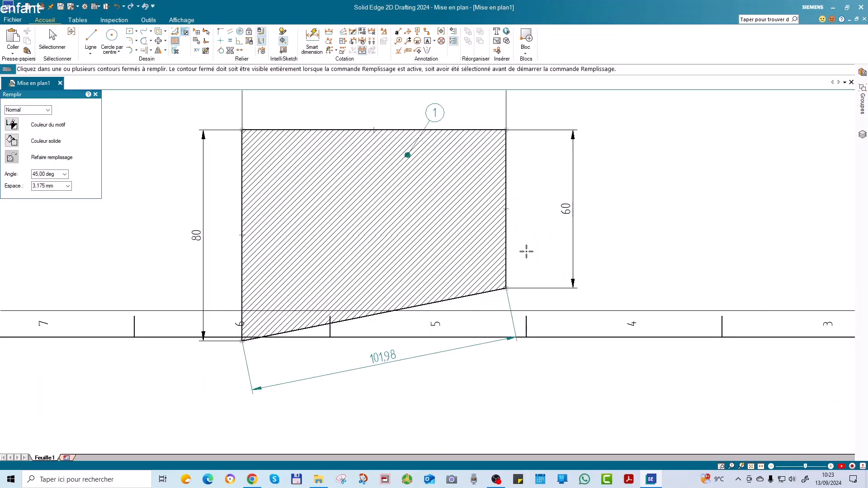
scroll(588, 252, down, 2)
key(Escape)
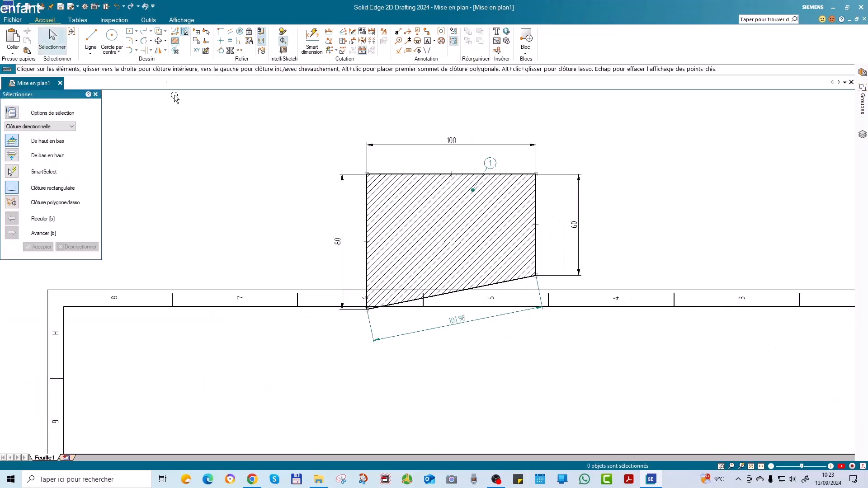
click(175, 42)
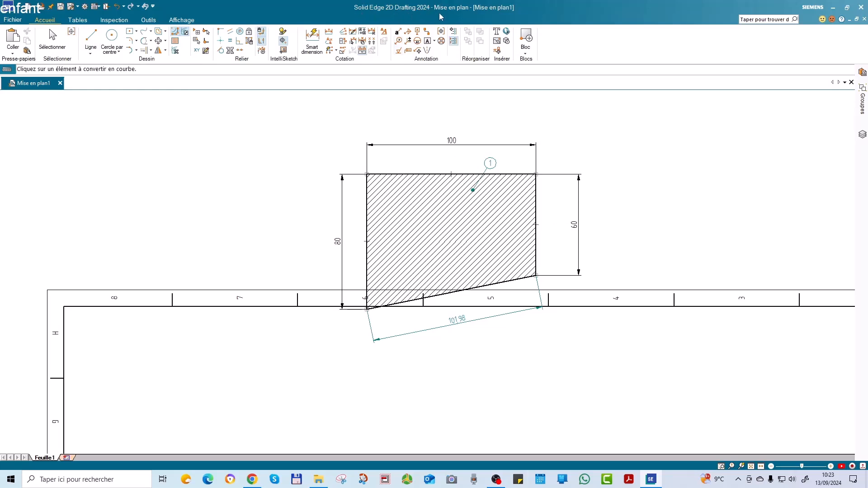
scroll(577, 210, up, 3)
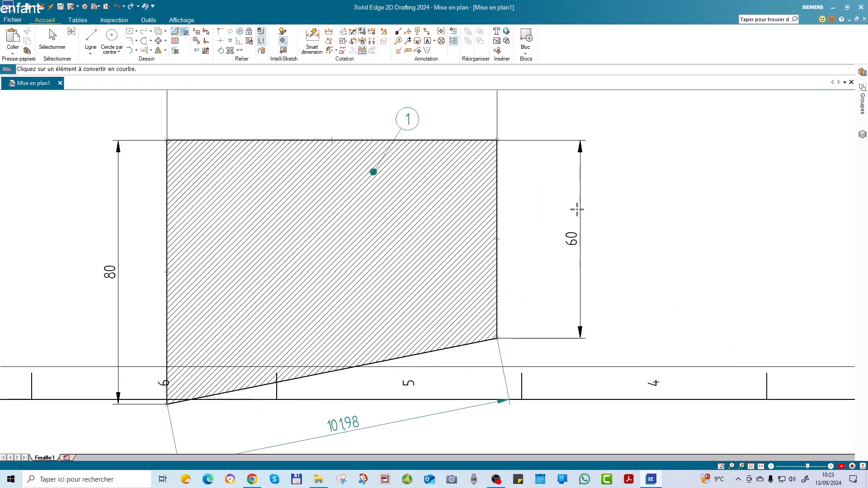
scroll(577, 209, down, 4)
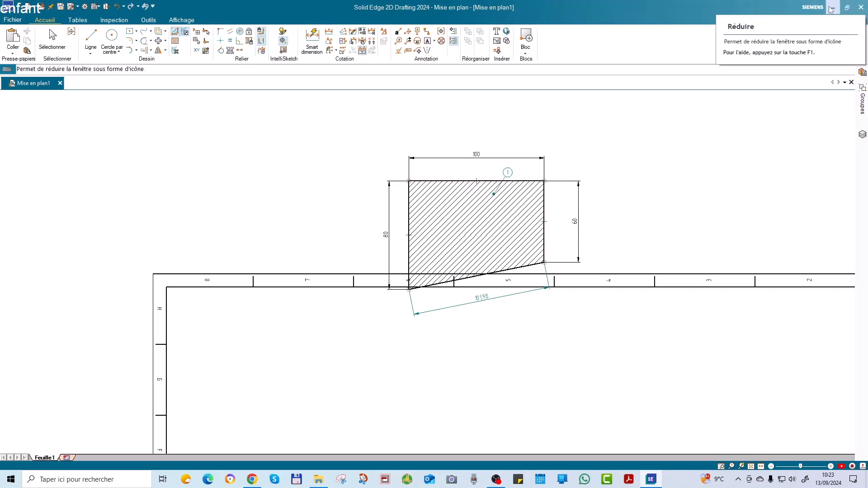
View the application shortcuts on the desktop and switch back to the Solid Edge drawing
click(831, 8)
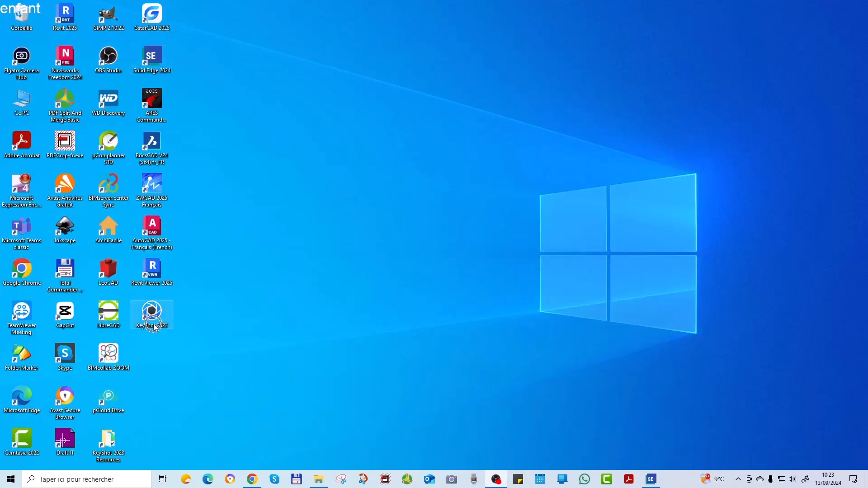
double_click(108, 442)
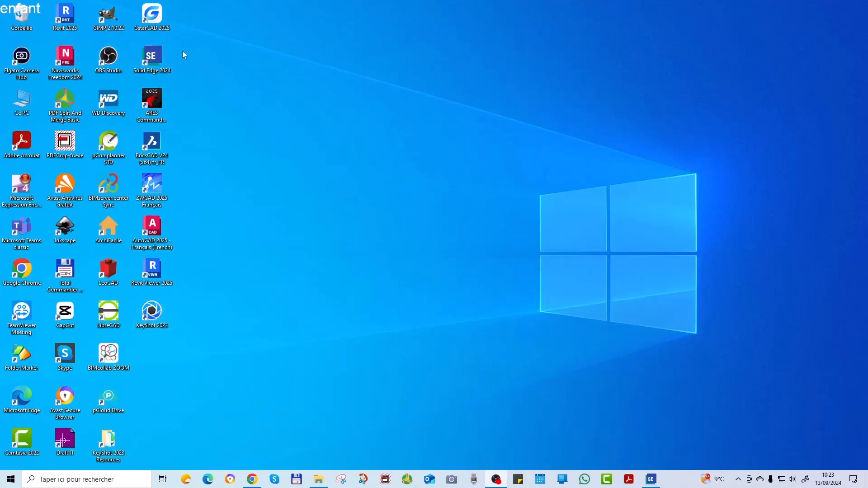
click(650, 478)
scroll(581, 229, up, 2)
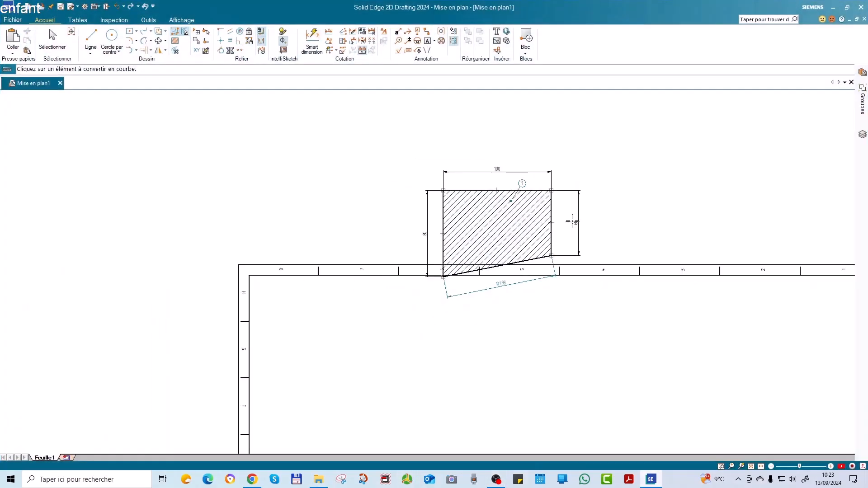